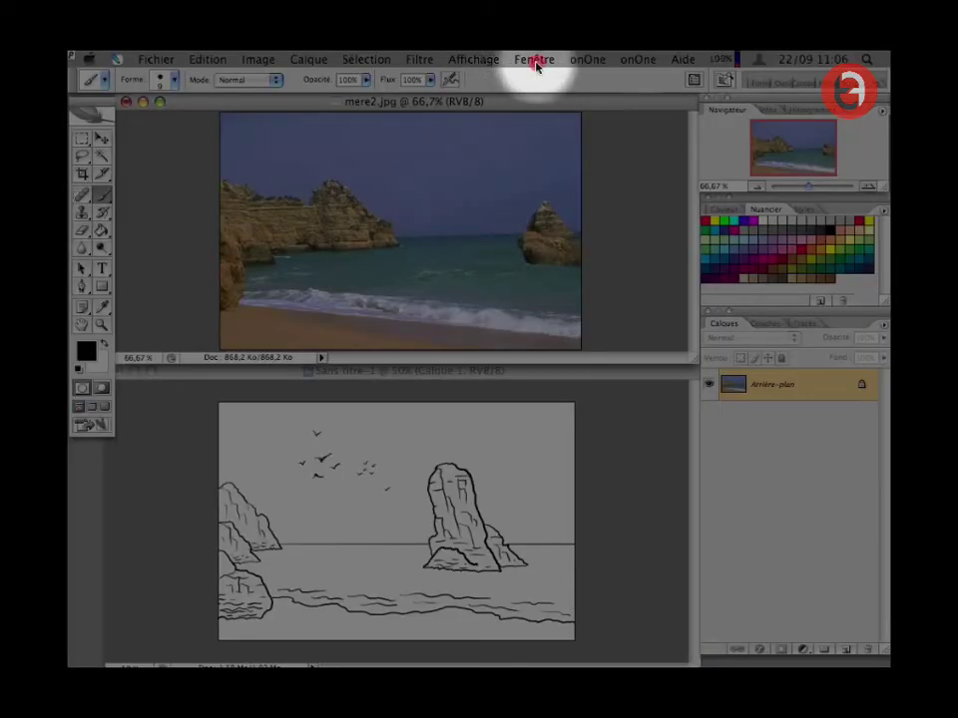
# Fill the drawing's sky with the blue-violet sampled from the photo's sky using the Paint Bucket.
pyautogui.click(535, 62)
pyautogui.moveTo(557, 79)
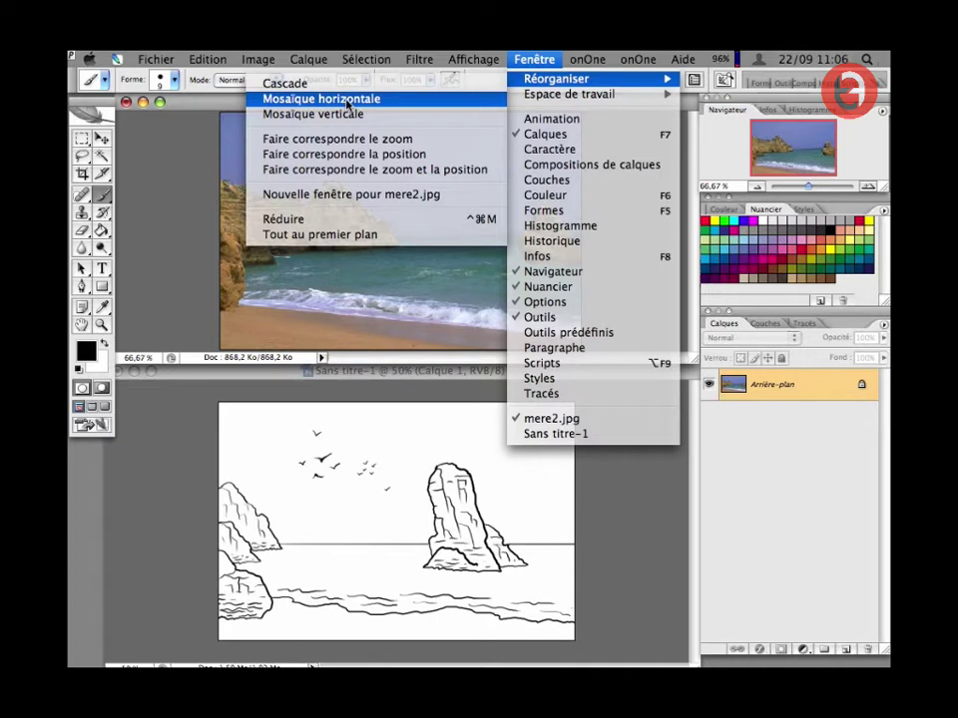
pyautogui.click(535, 59)
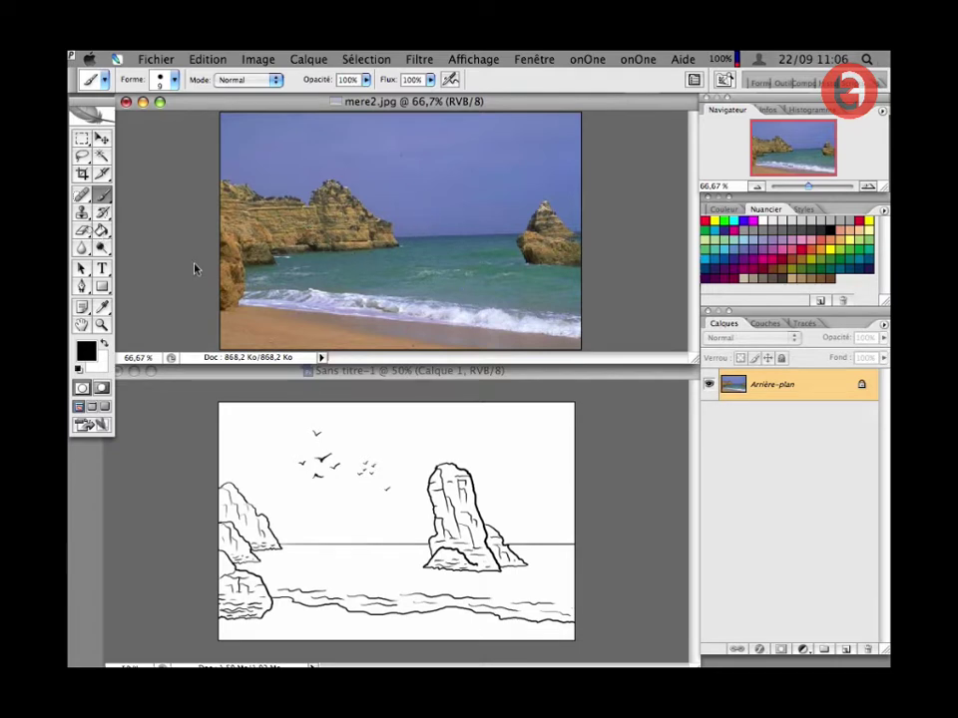
pyautogui.click(101, 230)
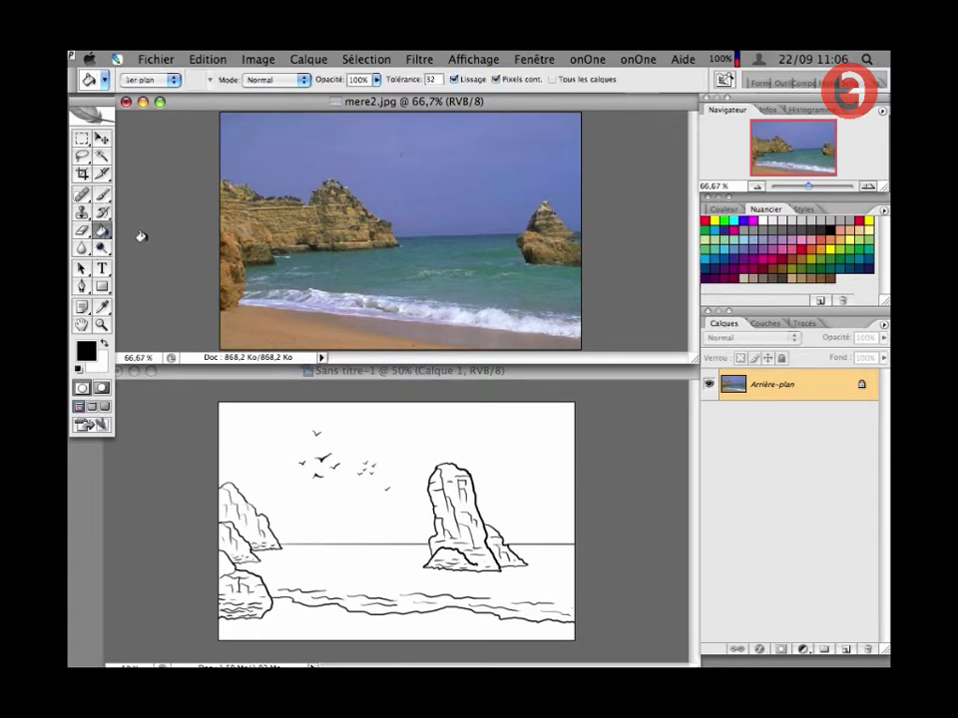
pyautogui.keyDown('alt'); pyautogui.click(429, 178); pyautogui.keyUp('alt')
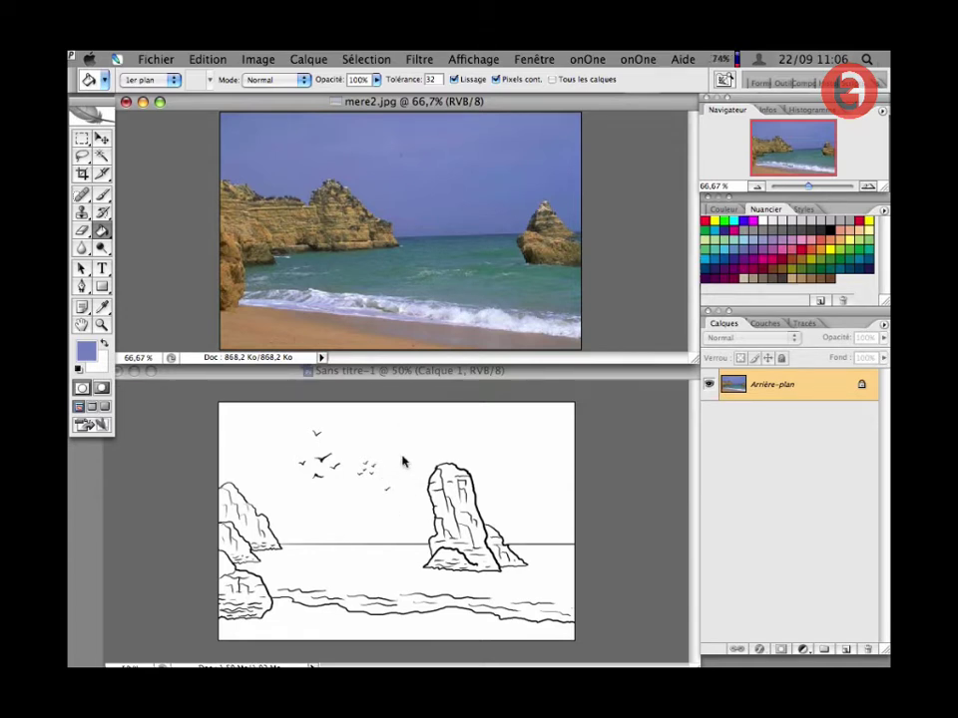
pyautogui.click(403, 461)
pyautogui.click(395, 459)
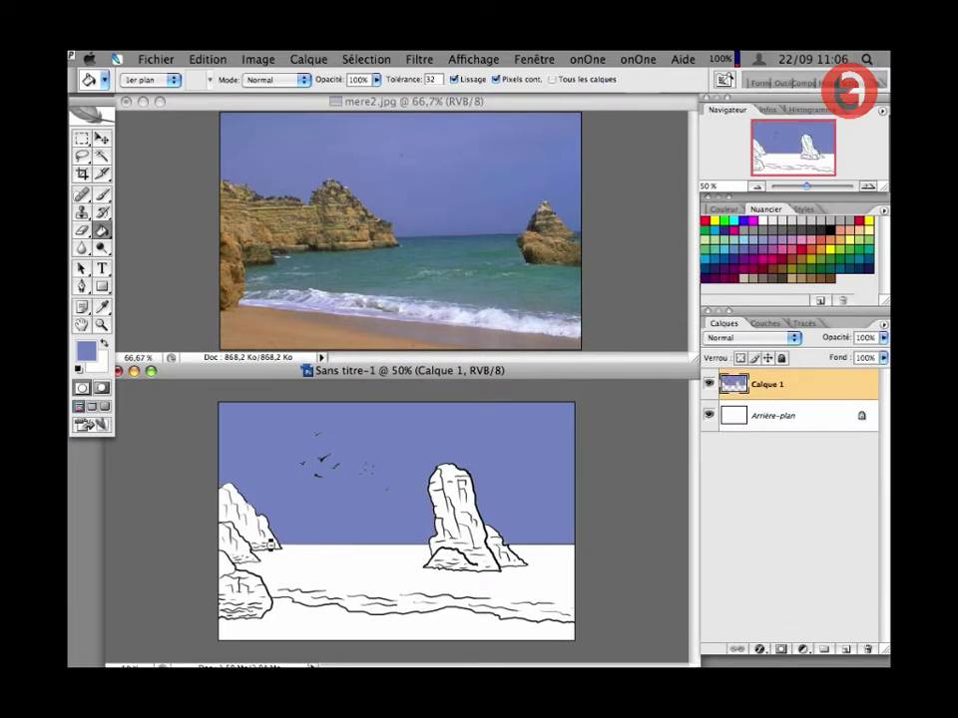
# Fill the left cliff with photo-sampled brown and tan, and the sea with teal.
pyautogui.keyDown('alt'); pyautogui.click(259, 233); pyautogui.keyUp('alt')
pyautogui.click(244, 509)
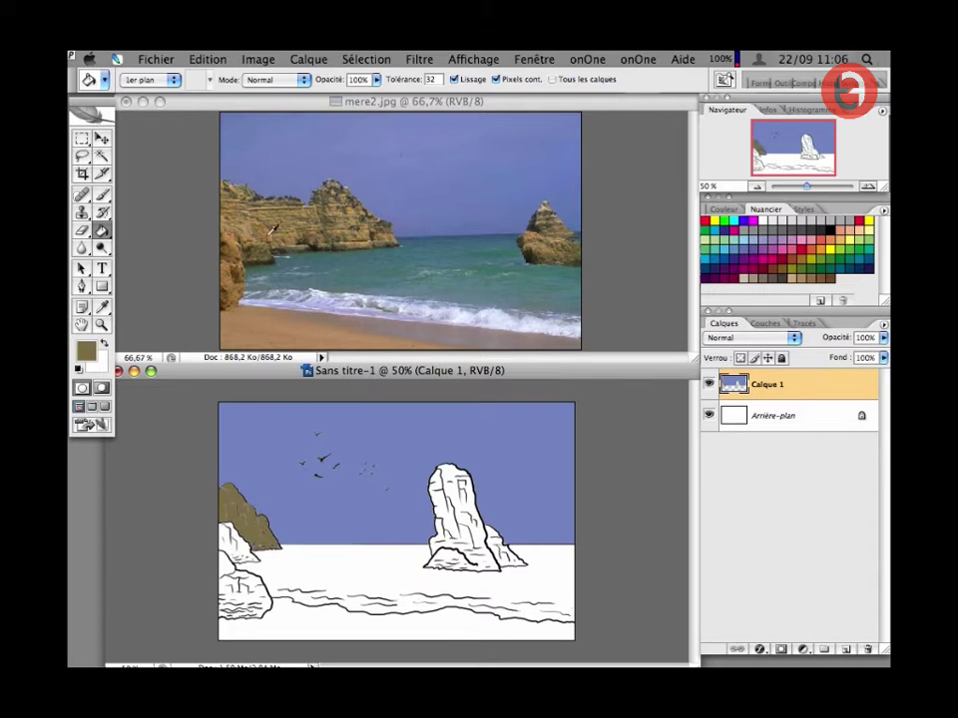
pyautogui.keyDown('alt'); pyautogui.click(270, 231); pyautogui.keyUp('alt')
pyautogui.click(238, 544)
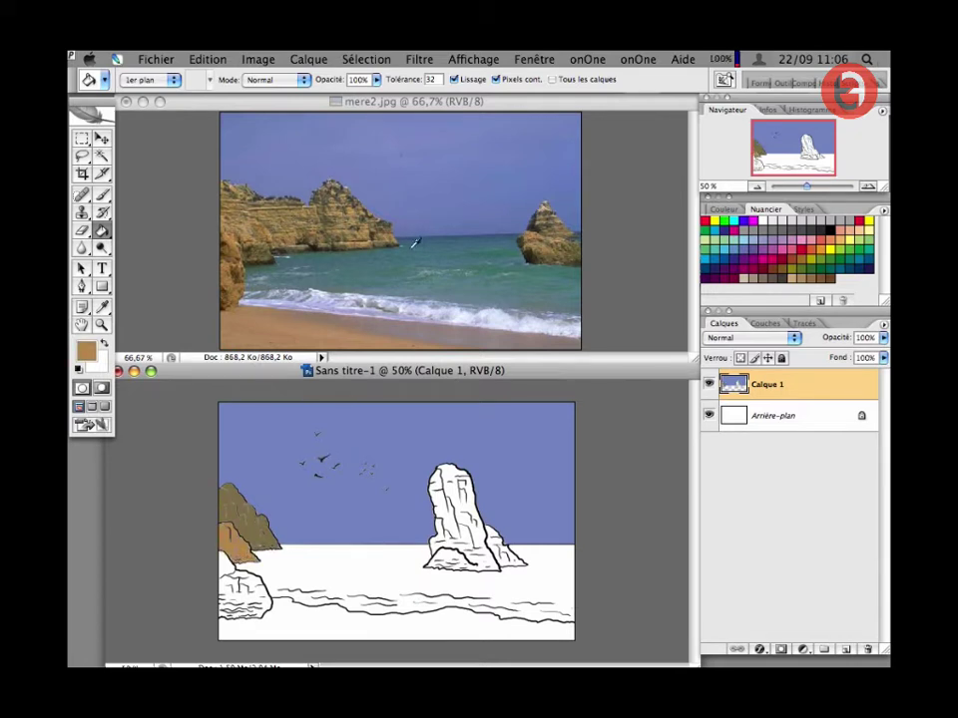
pyautogui.keyDown('alt'); pyautogui.click(405, 258); pyautogui.keyUp('alt')
pyautogui.click(363, 587)
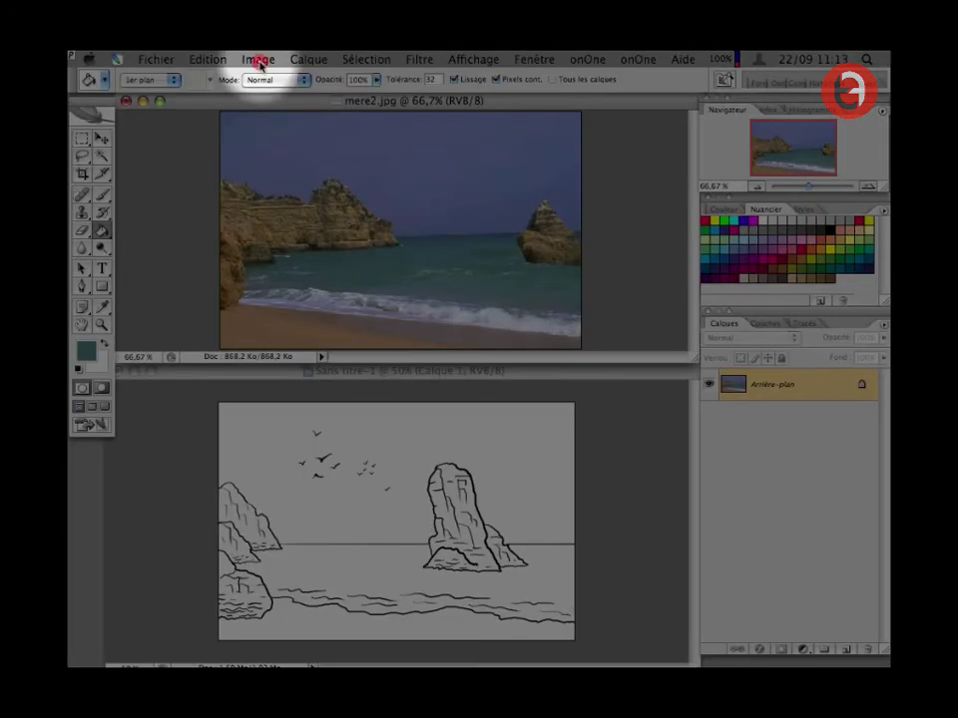
# Convert mere2.jpg to Couleurs indexées with 15 colours and a Locale (Sélective) palette.
pyautogui.click(259, 60)
pyautogui.moveTo(266, 79)
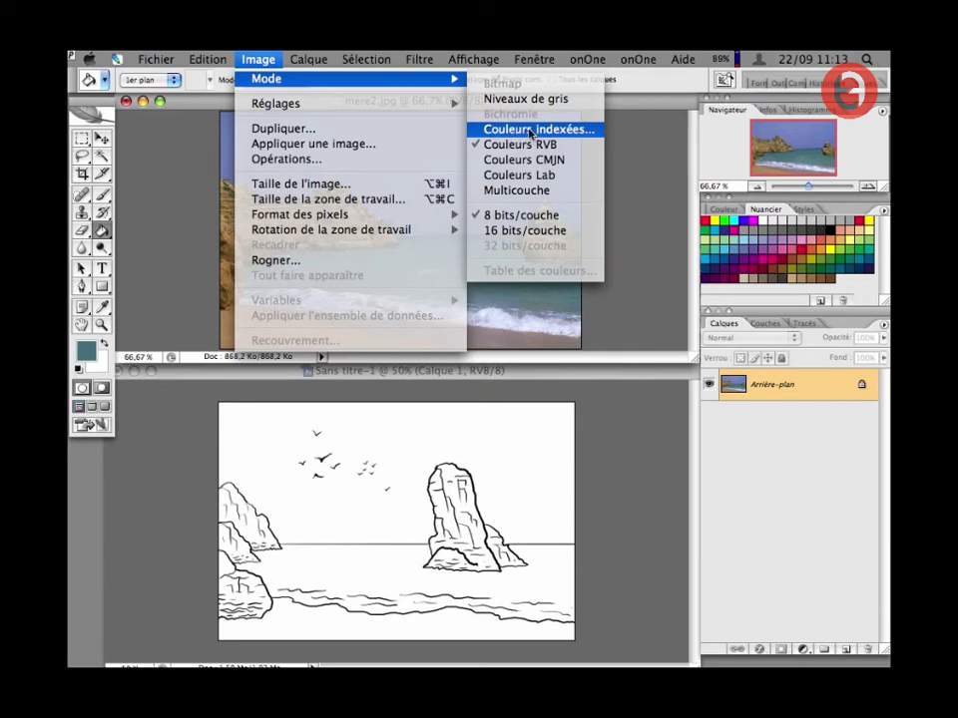
pyautogui.click(532, 133)
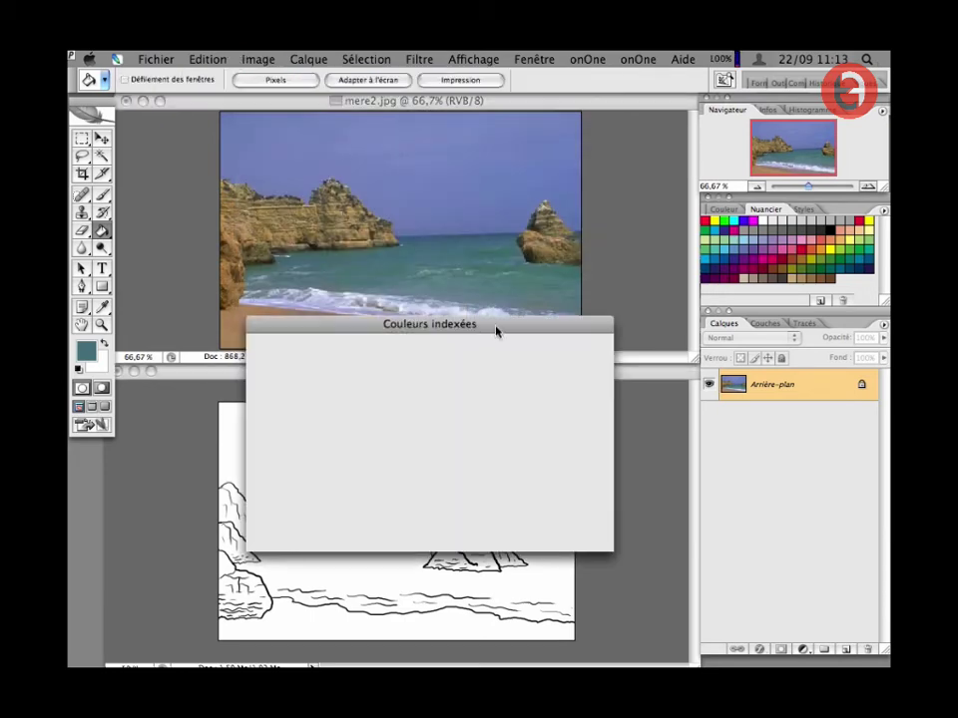
pyautogui.moveTo(429, 323); pyautogui.dragTo(487, 318)
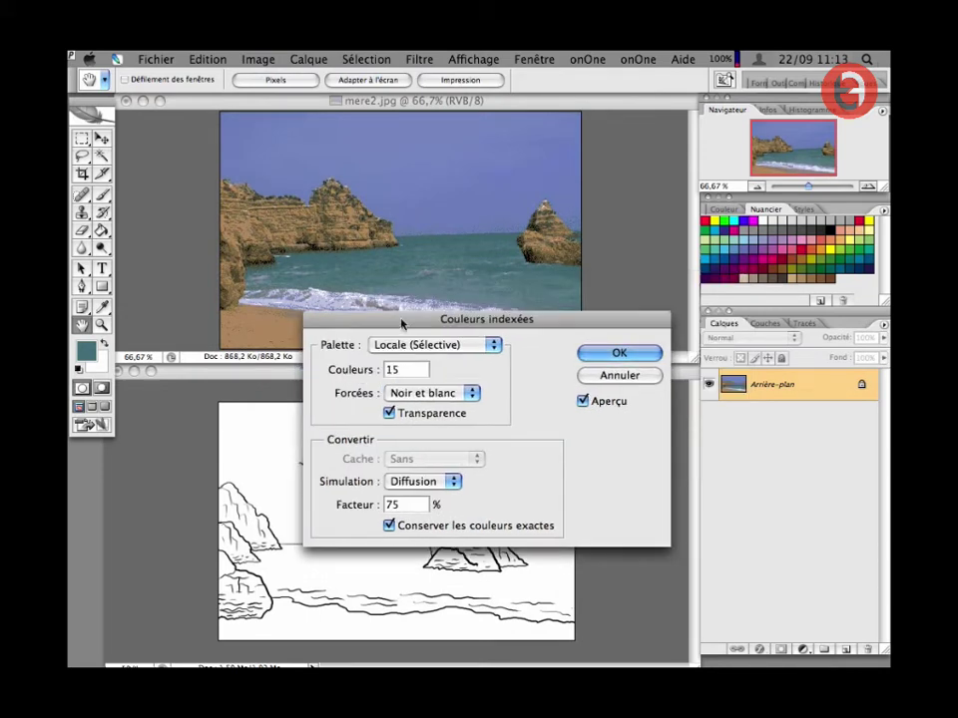
pyautogui.moveTo(469, 320); pyautogui.dragTo(450, 359)
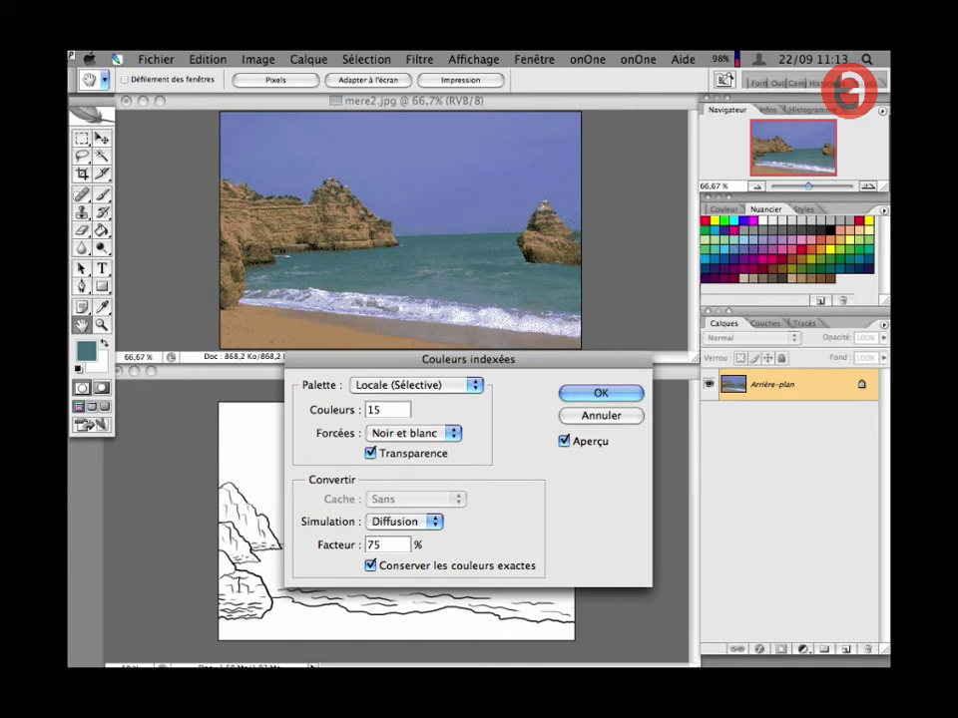
pyautogui.click(357, 415)
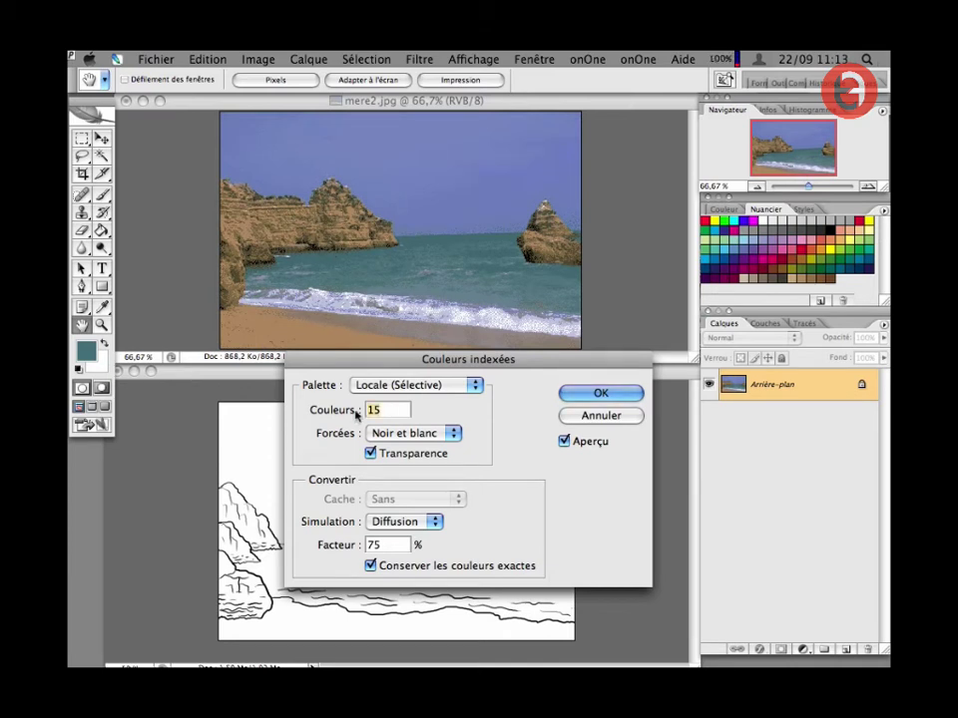
pyautogui.write('25')
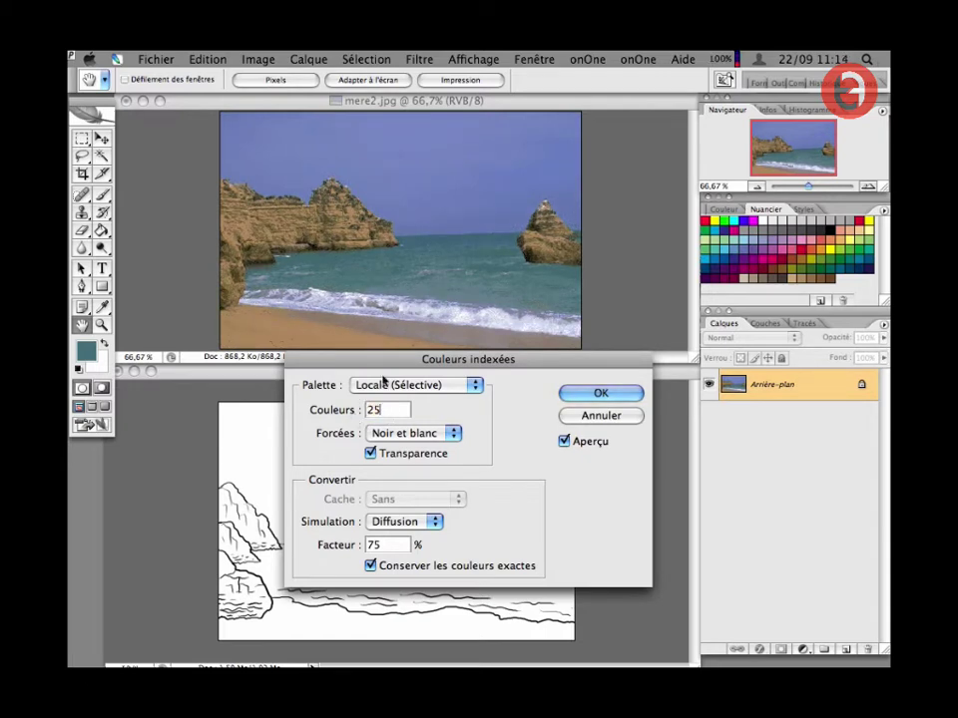
pyautogui.write('256')
pyautogui.doubleClick(389, 410)
pyautogui.write('1')
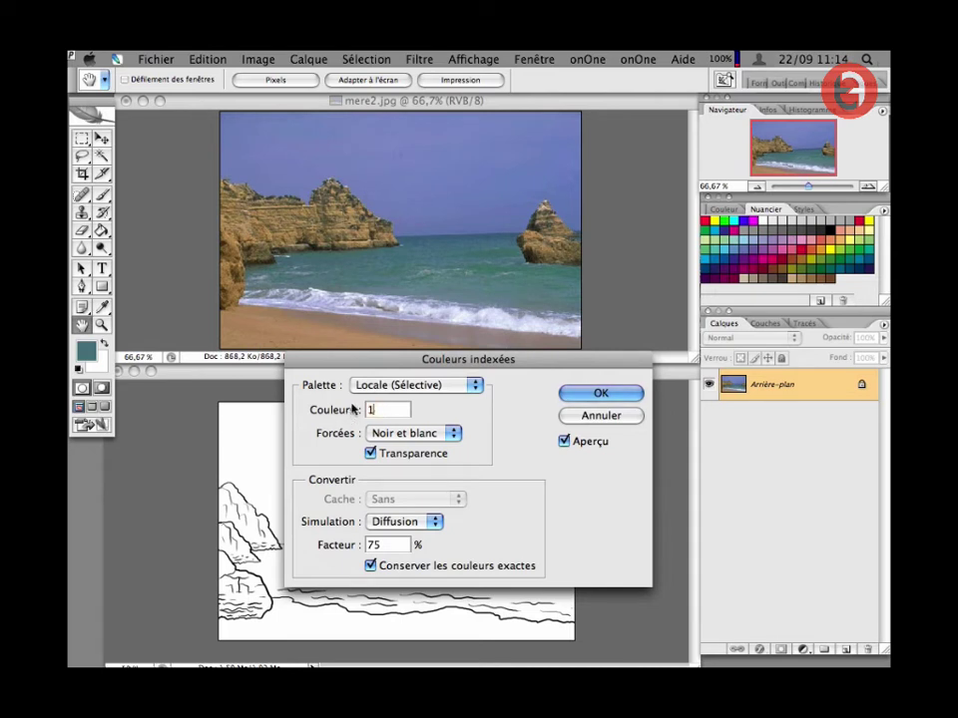
pyautogui.write('5')
pyautogui.click(586, 395)
pyautogui.press('g')
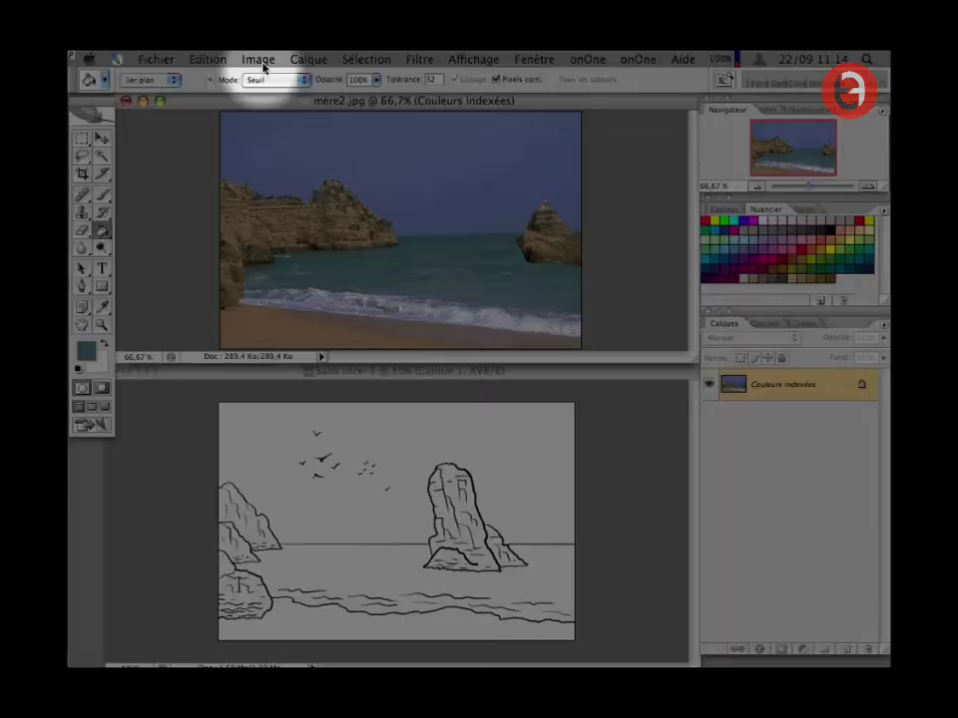
# Save the Table des couleurs as 'bord de mer' on the Bureau, then close the colour table.
pyautogui.click(257, 59)
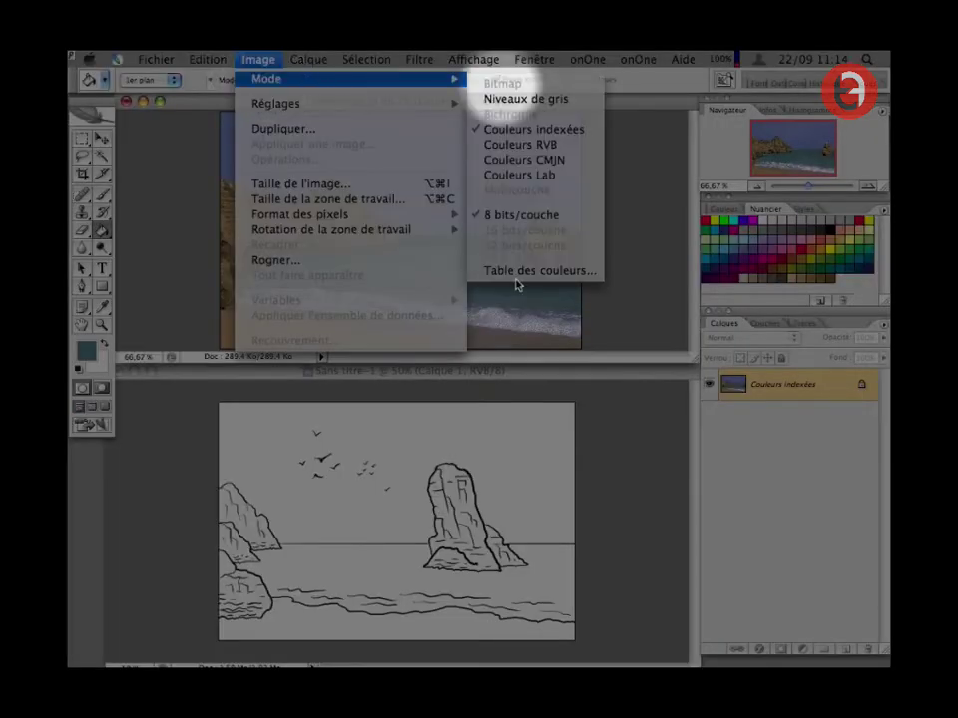
pyautogui.moveTo(300, 79)
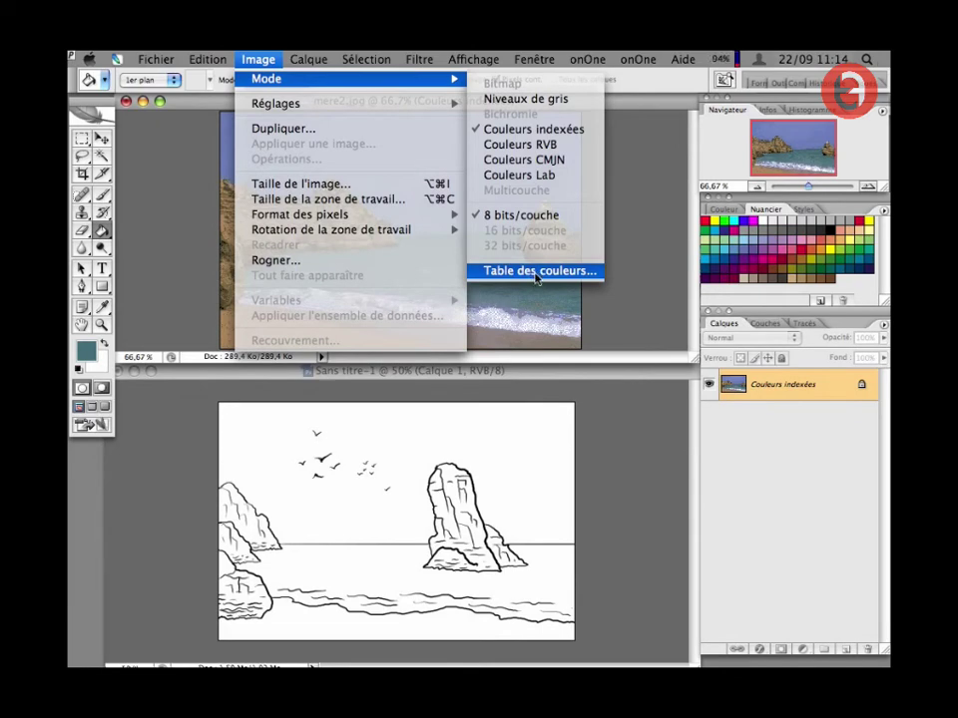
pyautogui.click(536, 272)
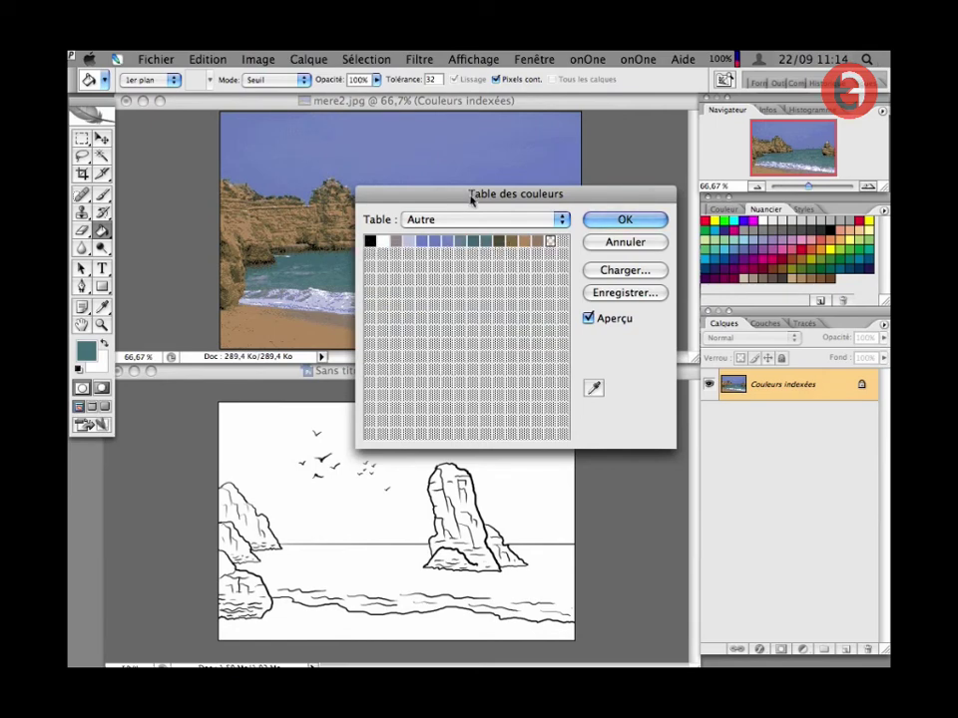
pyautogui.moveTo(472, 200); pyautogui.dragTo(430, 224)
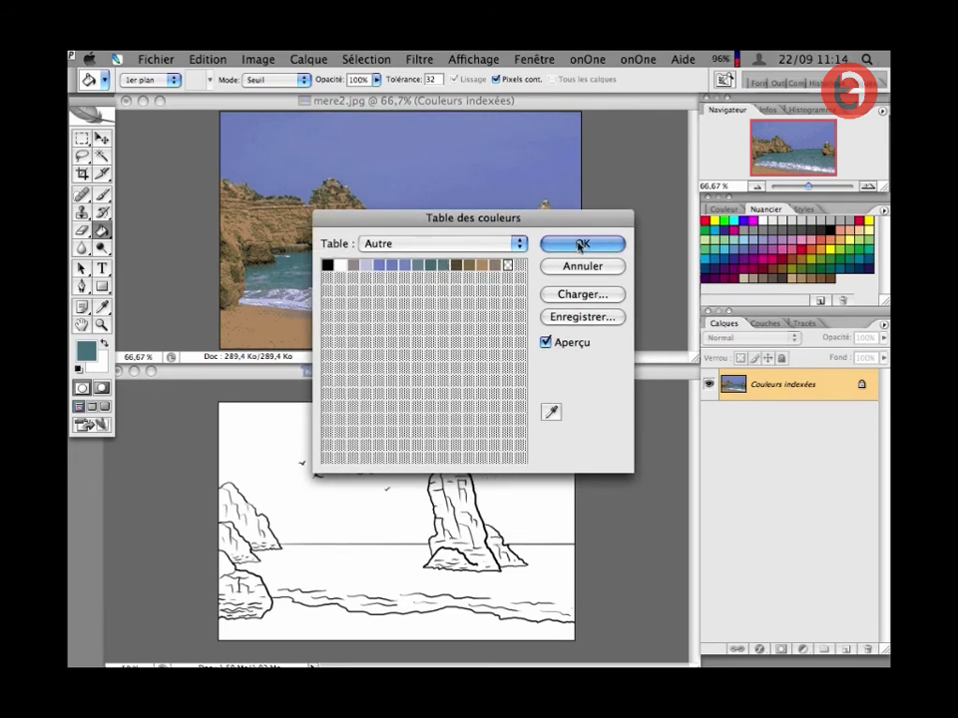
pyautogui.click(576, 319)
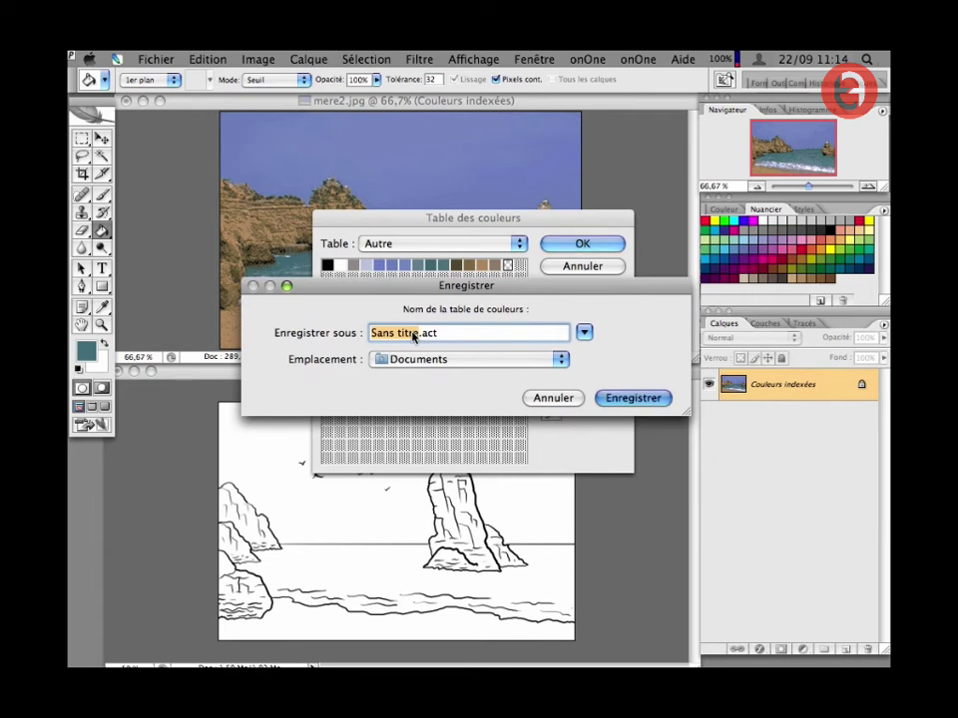
pyautogui.write('bor')
pyautogui.write('d de mer')
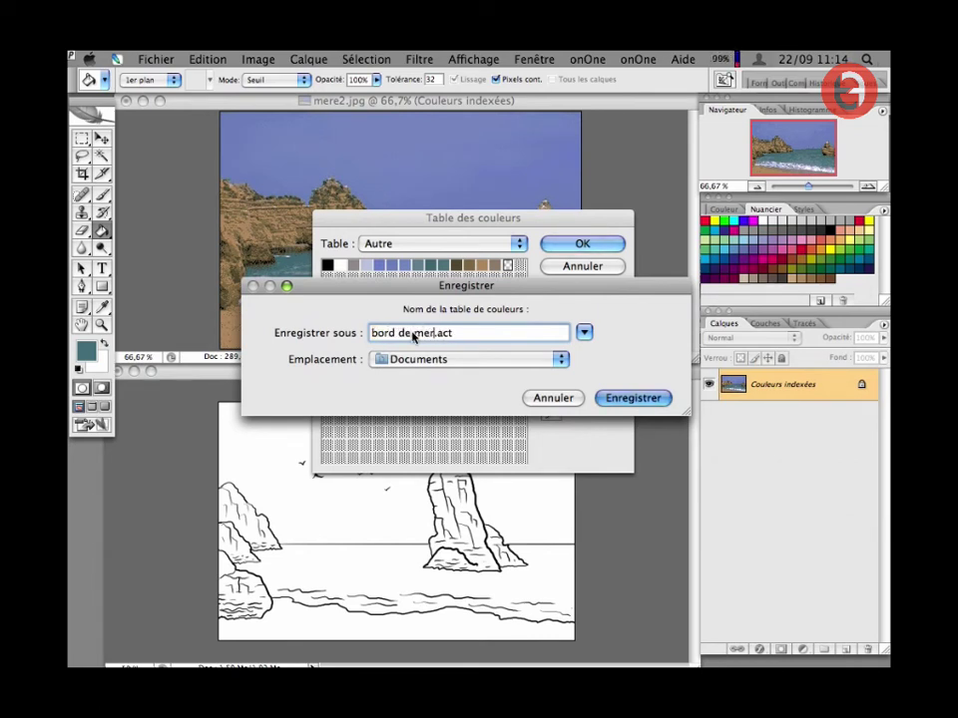
pyautogui.click(562, 360)
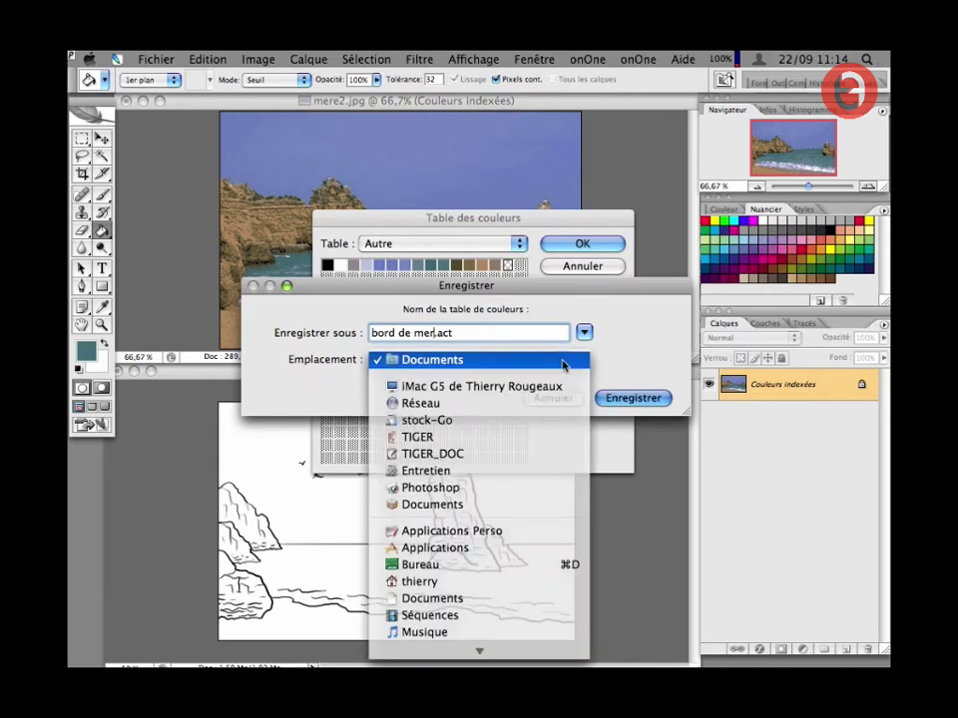
pyautogui.click(420, 564)
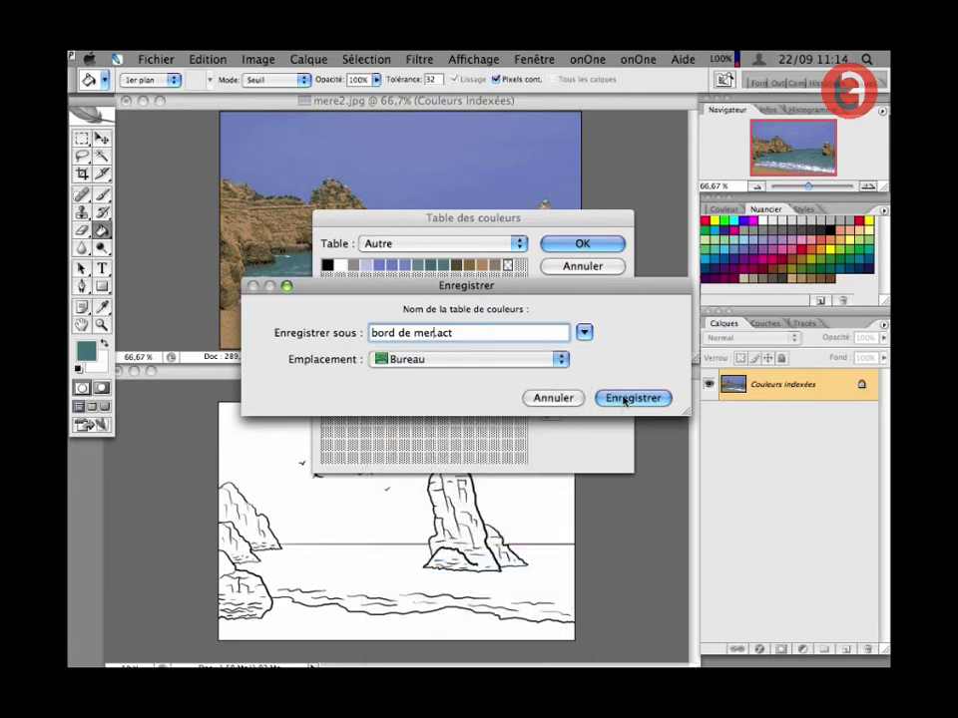
pyautogui.click(624, 398)
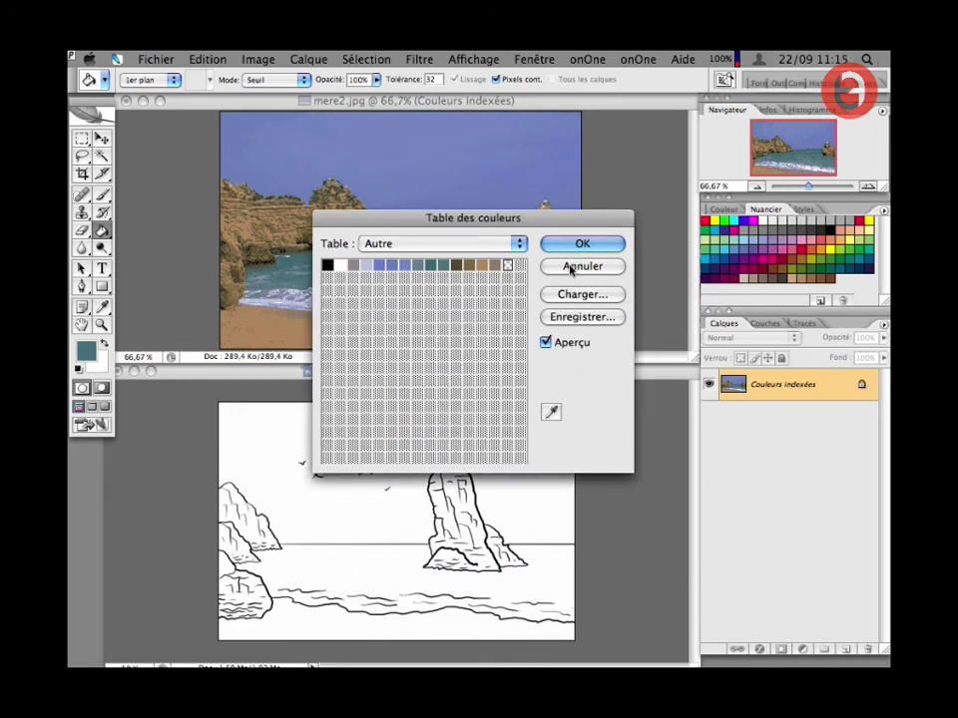
pyautogui.click(576, 266)
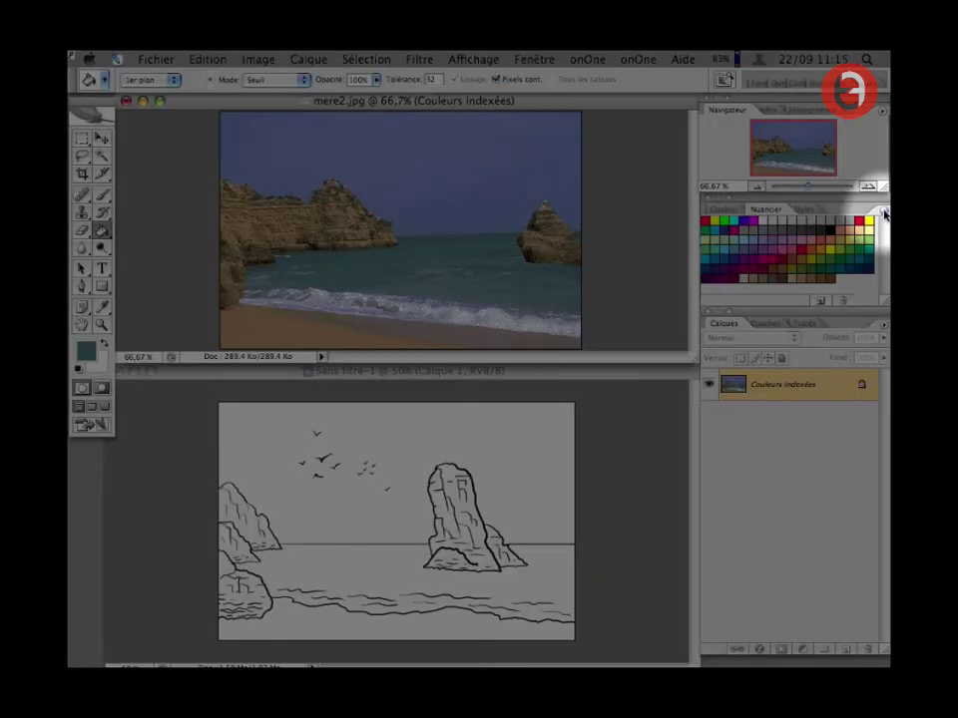
# Replace the Nuancier swatches with bord de mer.act from the Bureau.
pyautogui.click(883, 212)
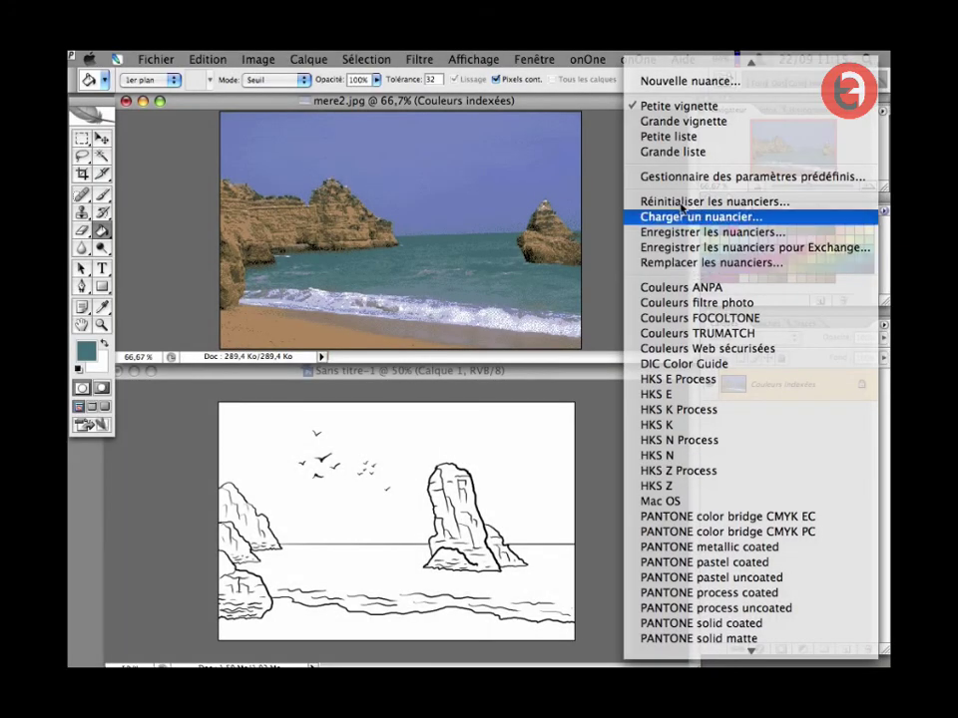
pyautogui.click(710, 263)
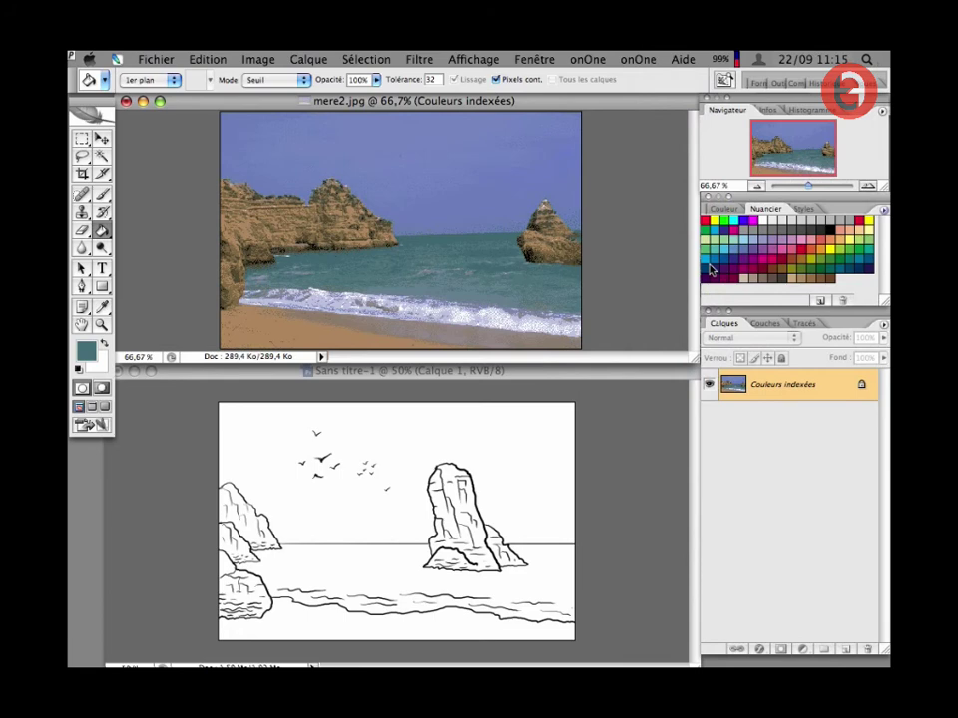
pyautogui.click(380, 447)
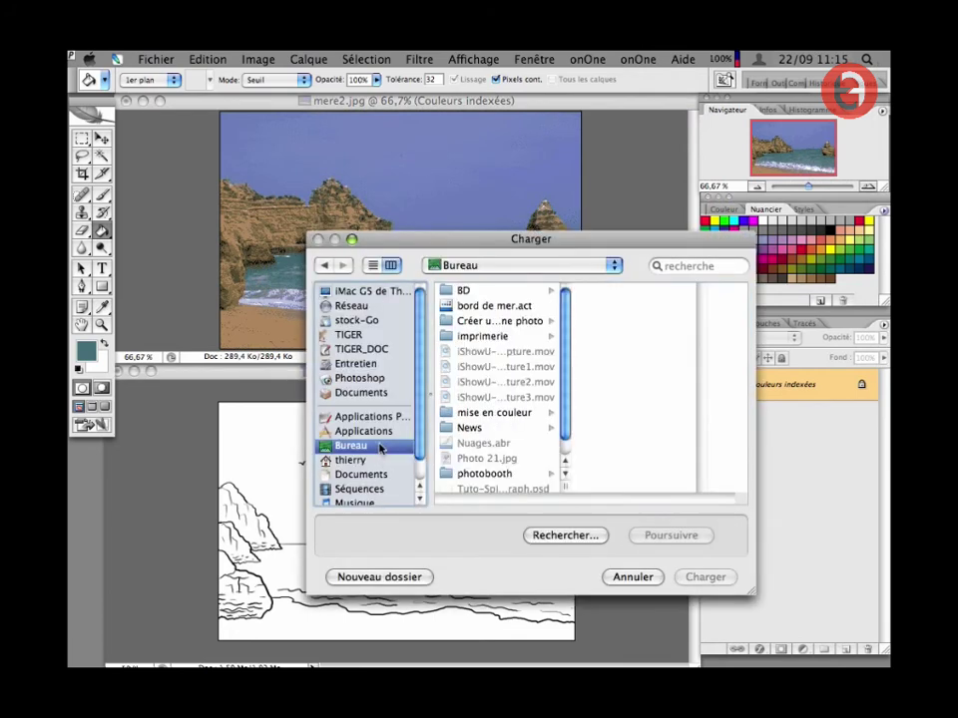
pyautogui.scroll(-1, 565, 419)
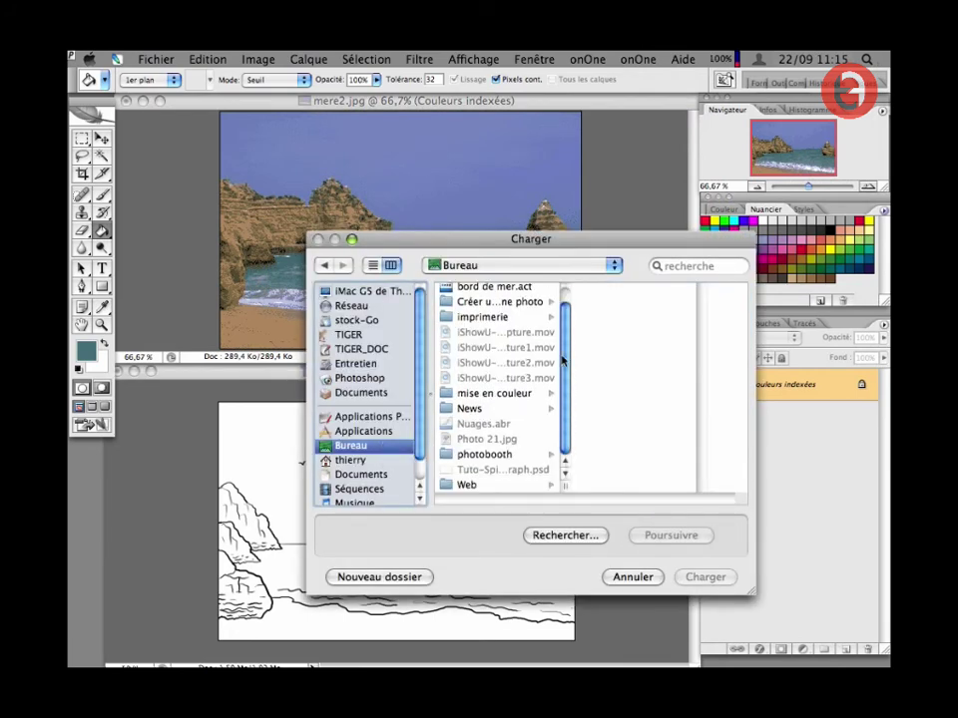
pyautogui.scroll(1, 562, 361)
pyautogui.click(481, 307)
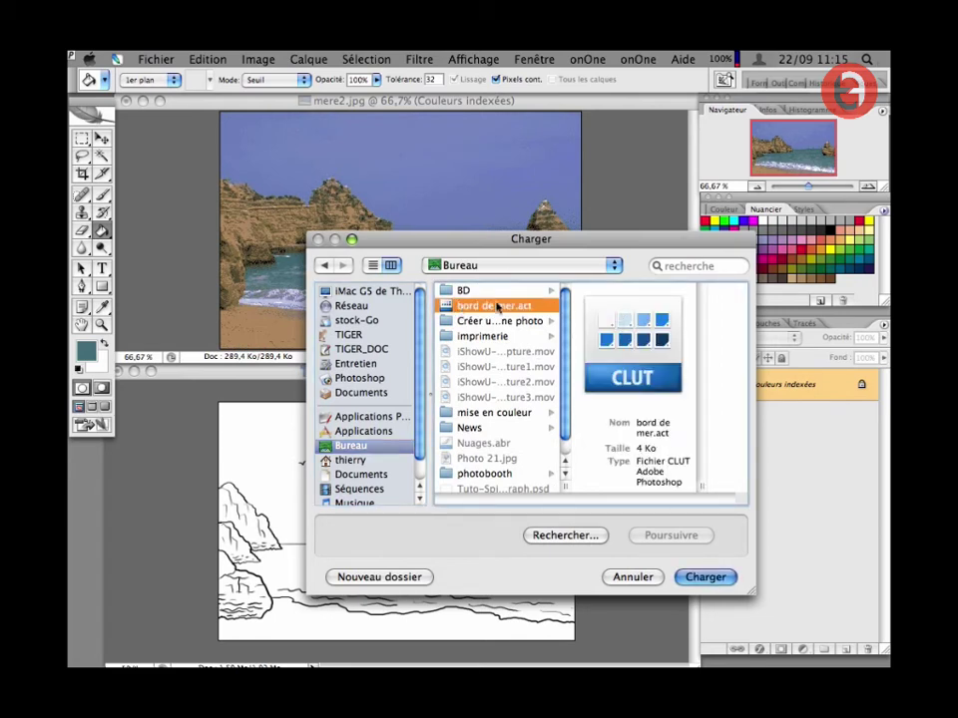
pyautogui.click(705, 582)
pyautogui.click(704, 579)
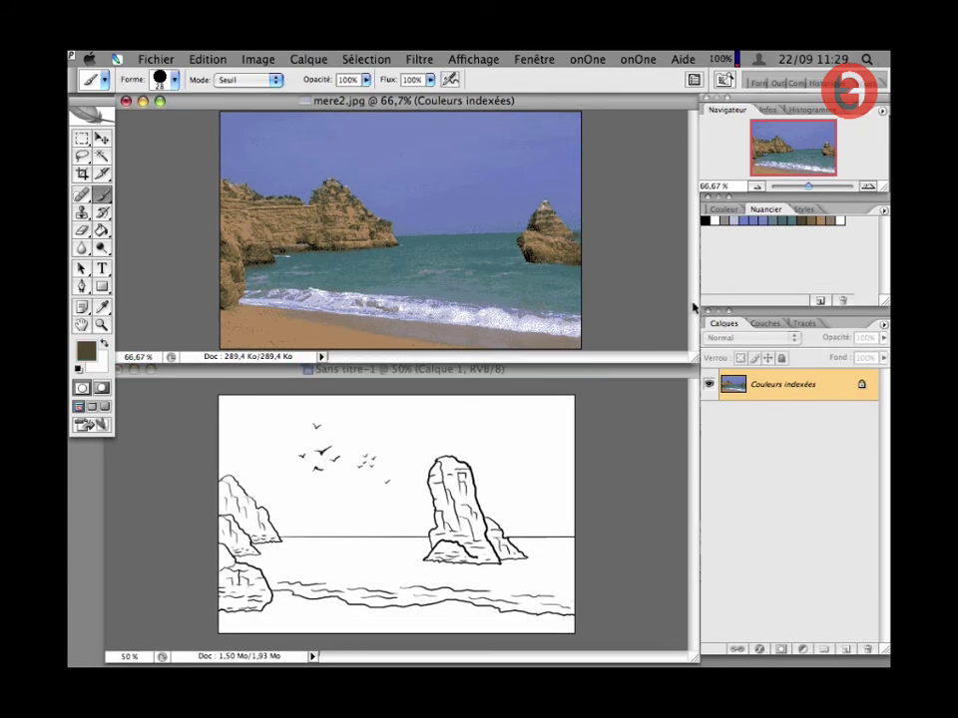
# Zoom into Sans titre-1 and fill the rear rock and upper-left rock with a grey swatch.
pyautogui.click(567, 377)
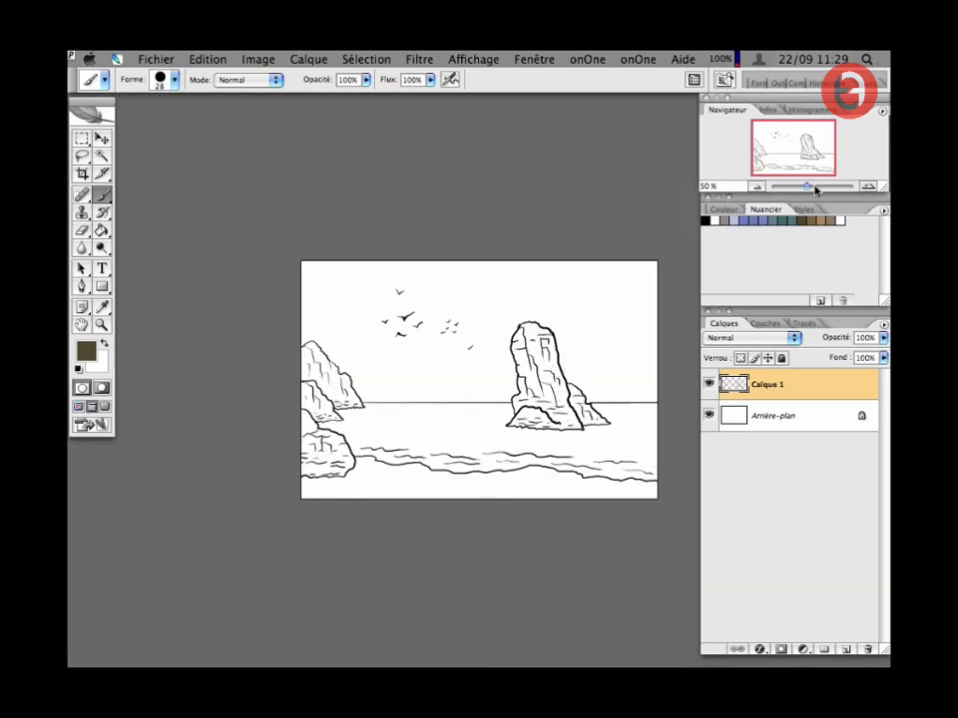
pyautogui.moveTo(816, 189); pyautogui.dragTo(811, 189)
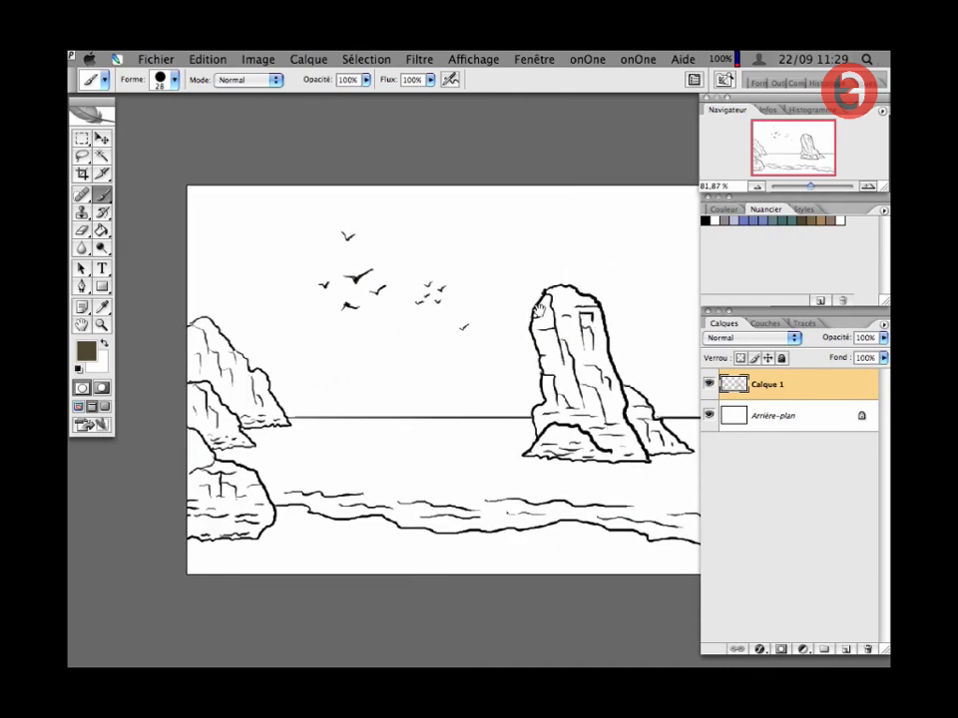
pyautogui.moveTo(539, 311)
pyautogui.mouseDown()
pyautogui.moveTo(513, 298)
pyautogui.moveTo(523, 297)
pyautogui.mouseUp()
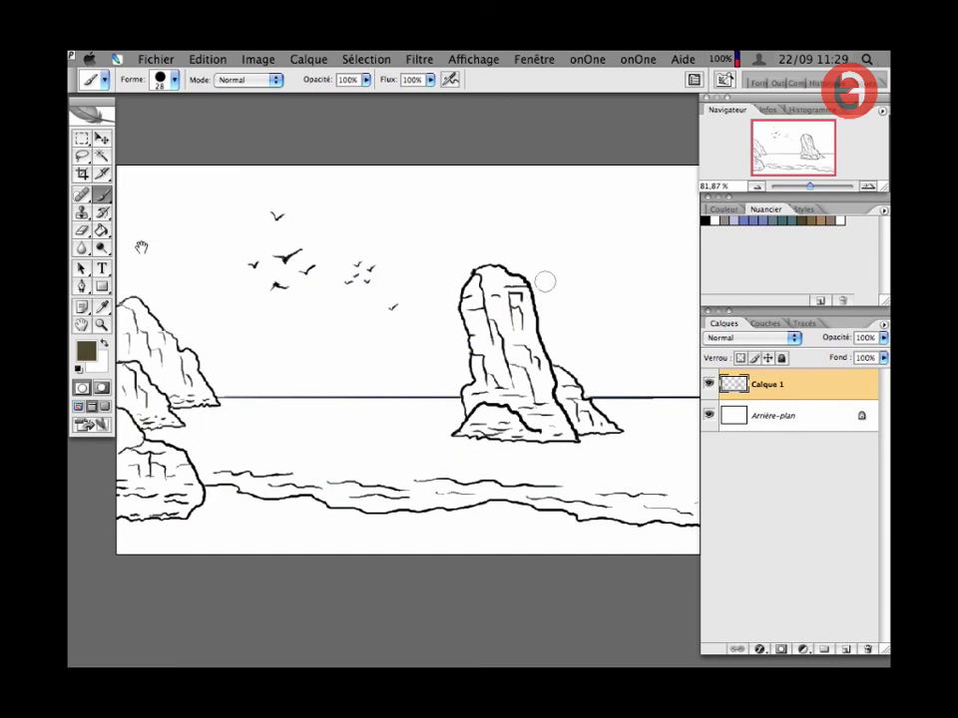
pyautogui.press('g')
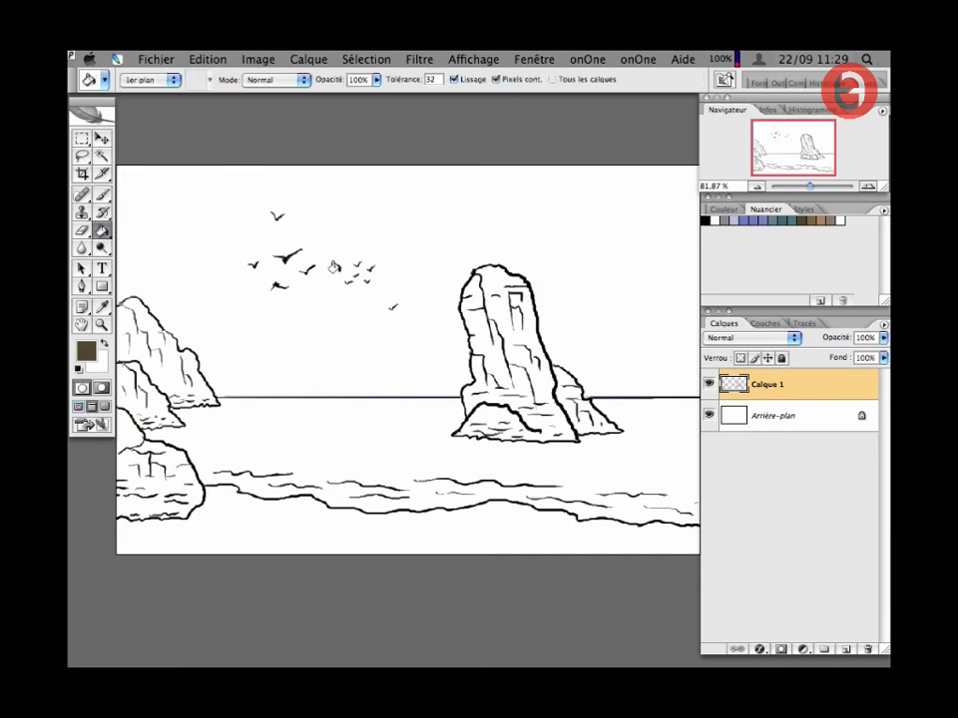
pyautogui.click(731, 218)
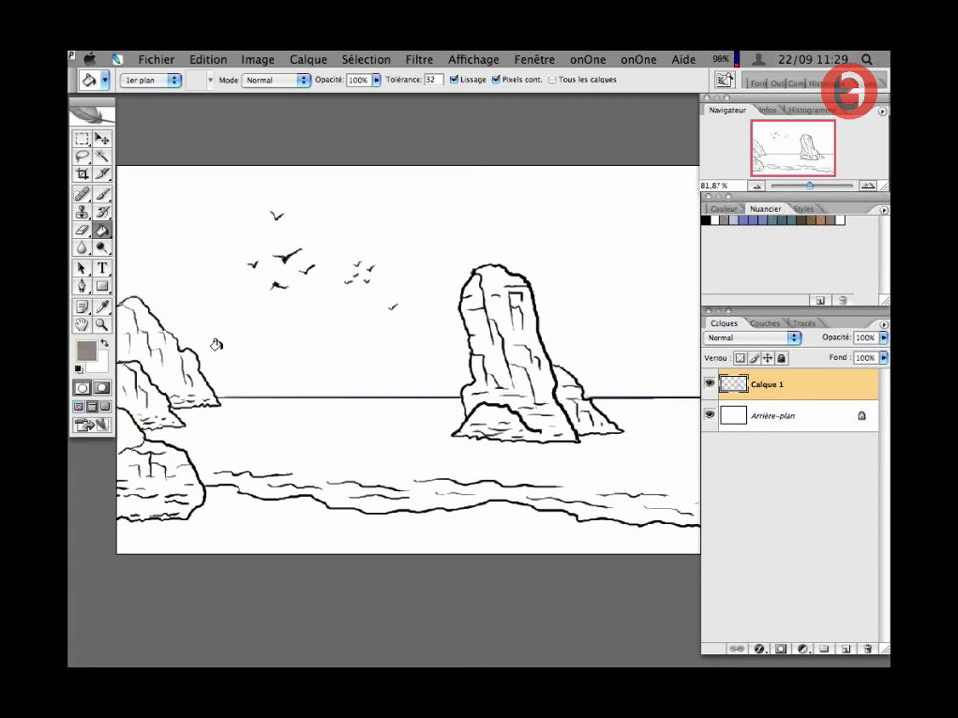
pyautogui.click(579, 409)
pyautogui.click(121, 336)
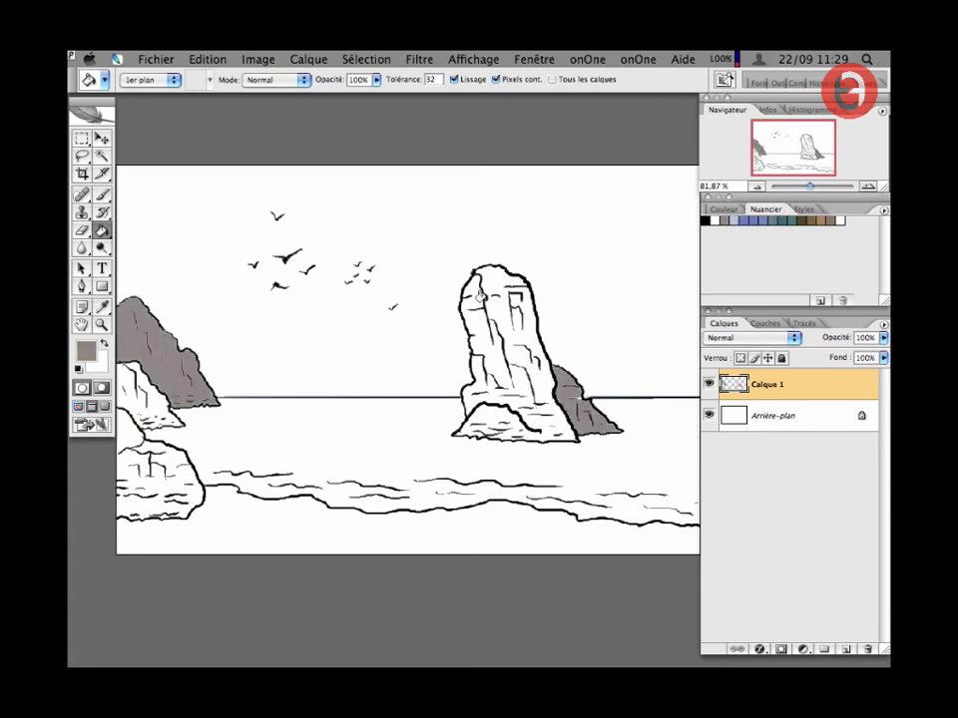
# Fill the middle-left rock, sea stack and bottom-left rock brown, and the beach light brown.
pyautogui.click(812, 219)
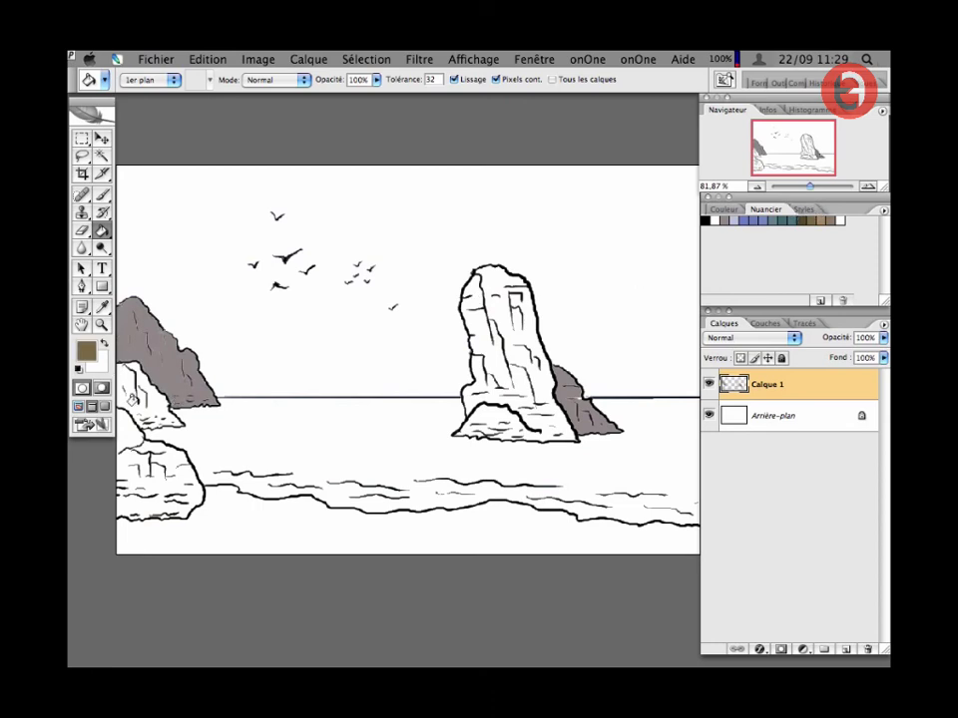
pyautogui.click(140, 391)
pyautogui.click(543, 400)
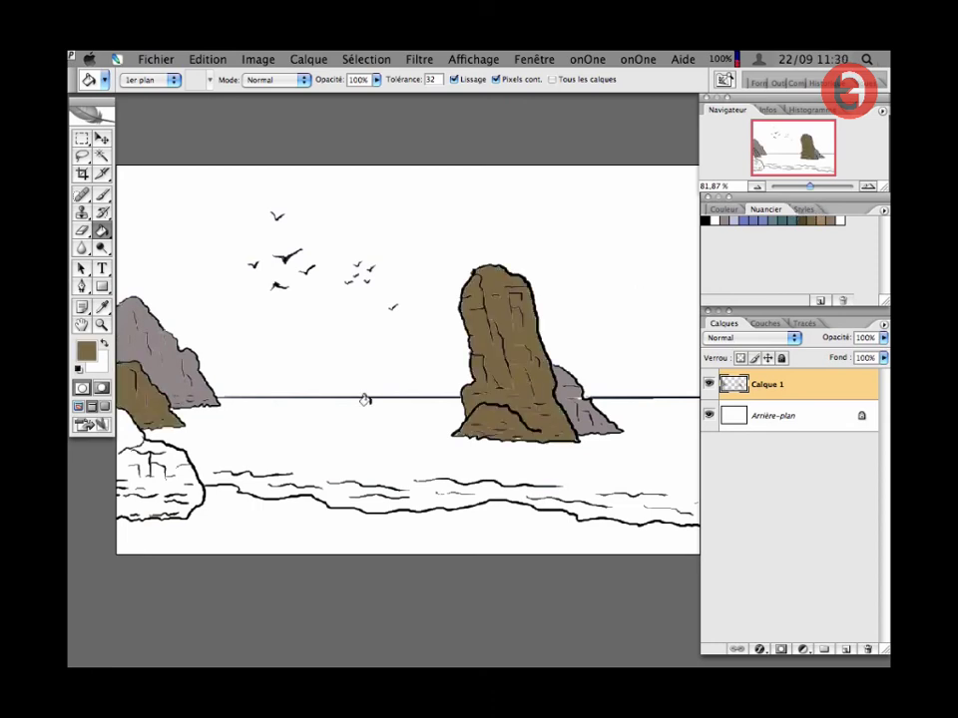
pyautogui.click(140, 459)
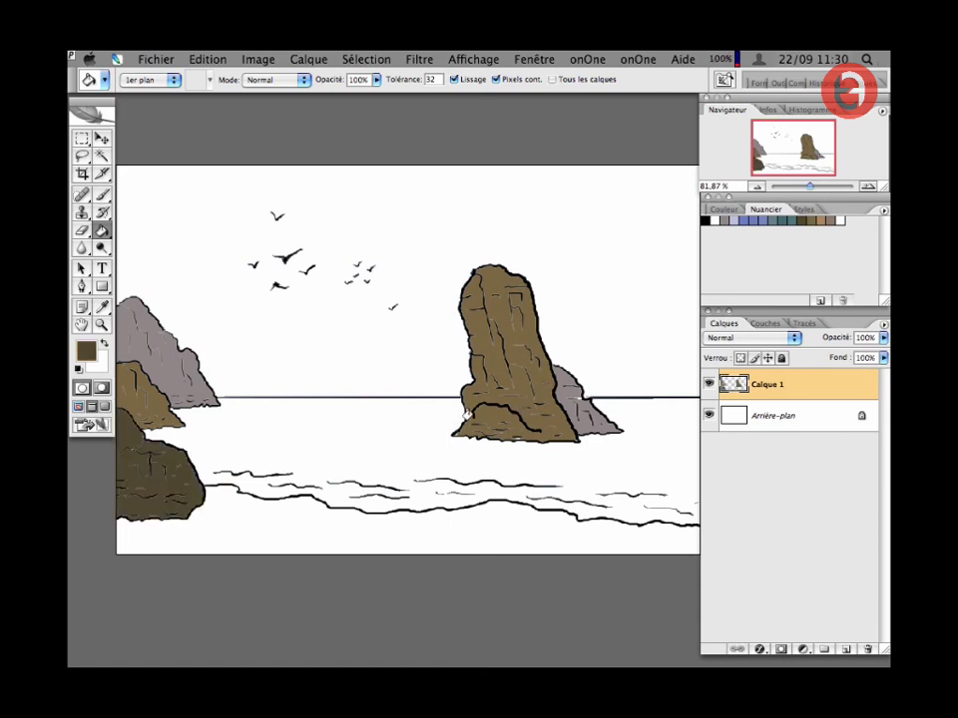
pyautogui.click(824, 218)
pyautogui.click(335, 541)
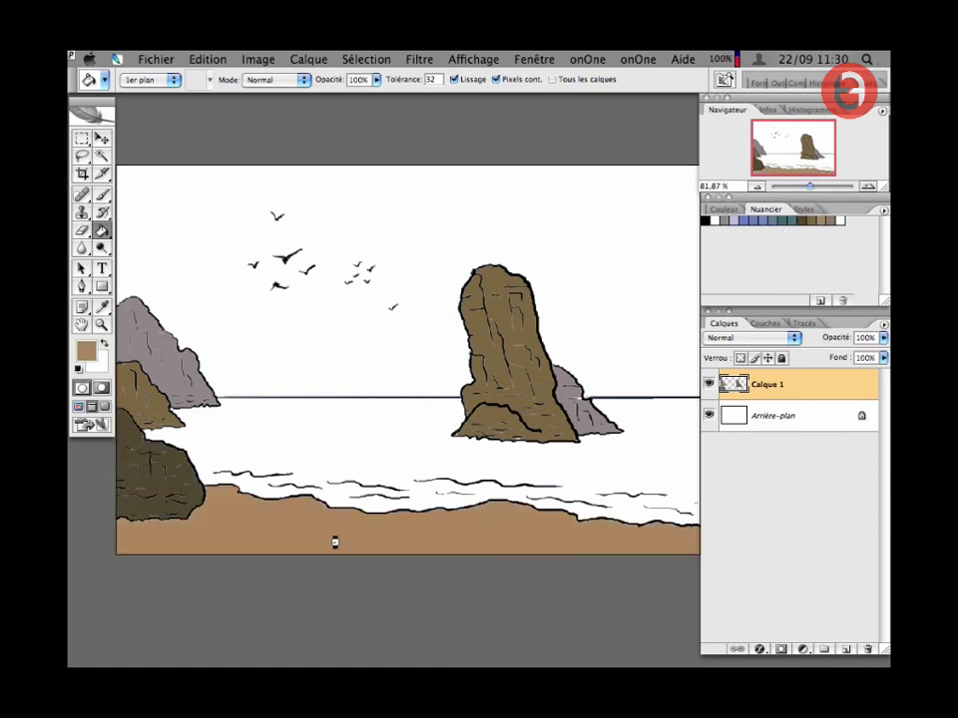
# Fill the sea with a teal swatch and the sky light blue.
pyautogui.click(792, 219)
pyautogui.click(391, 436)
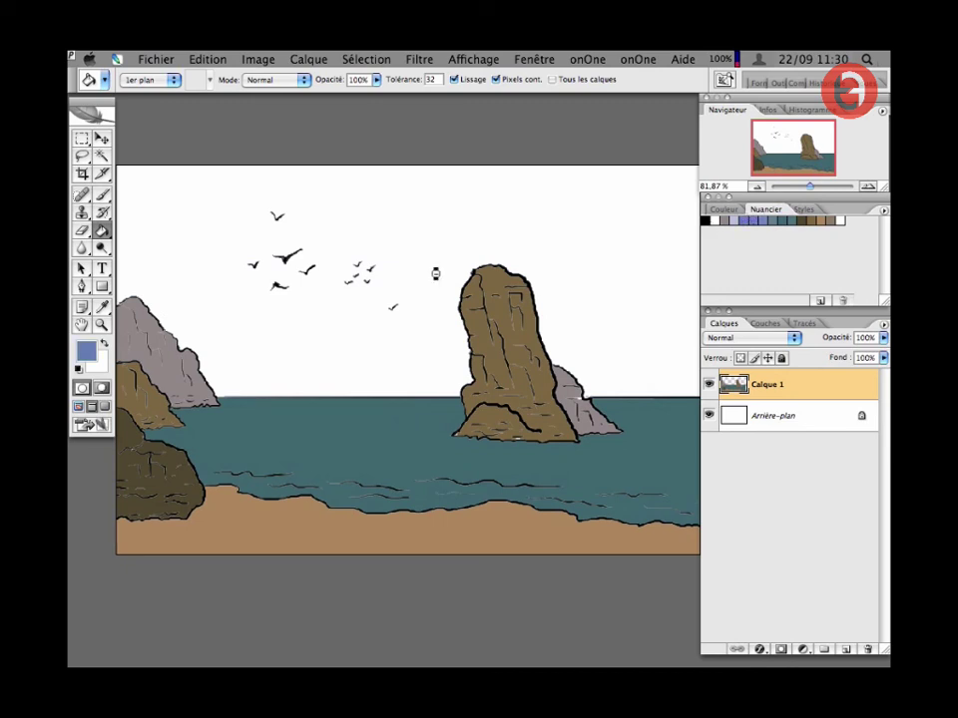
pyautogui.click(433, 269)
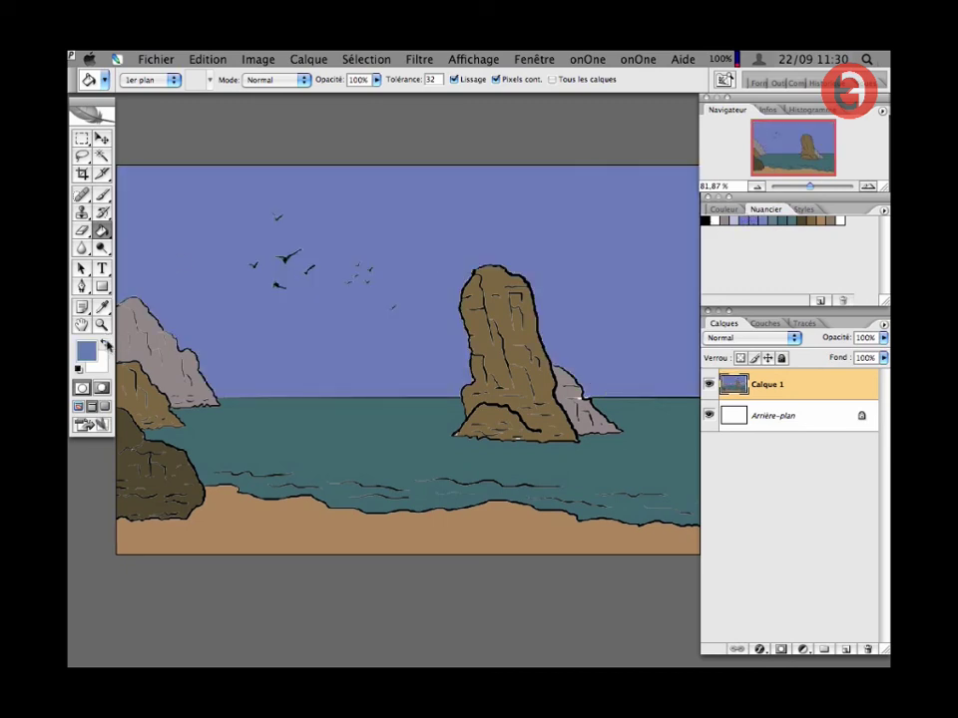
pyautogui.press('x')
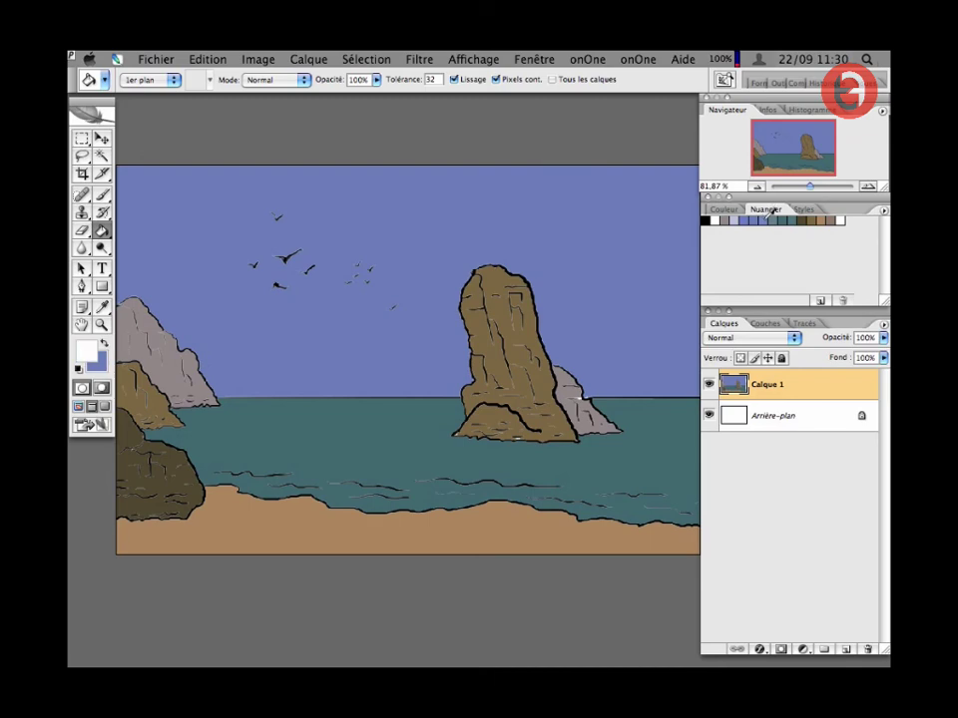